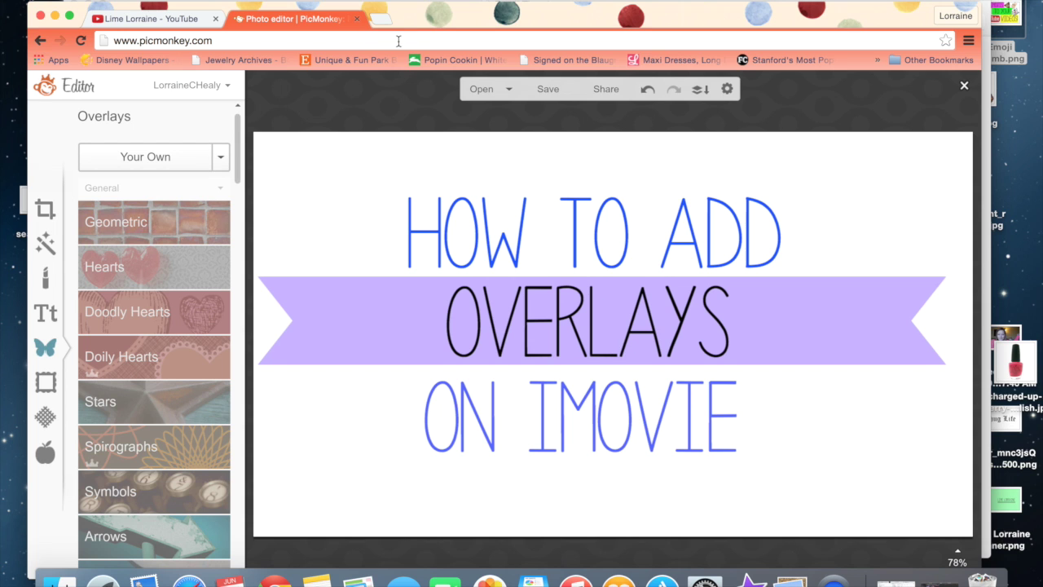
# Step: Open a new Chrome tab beside the PicMonkey editor tab
pyautogui.click(382, 19)
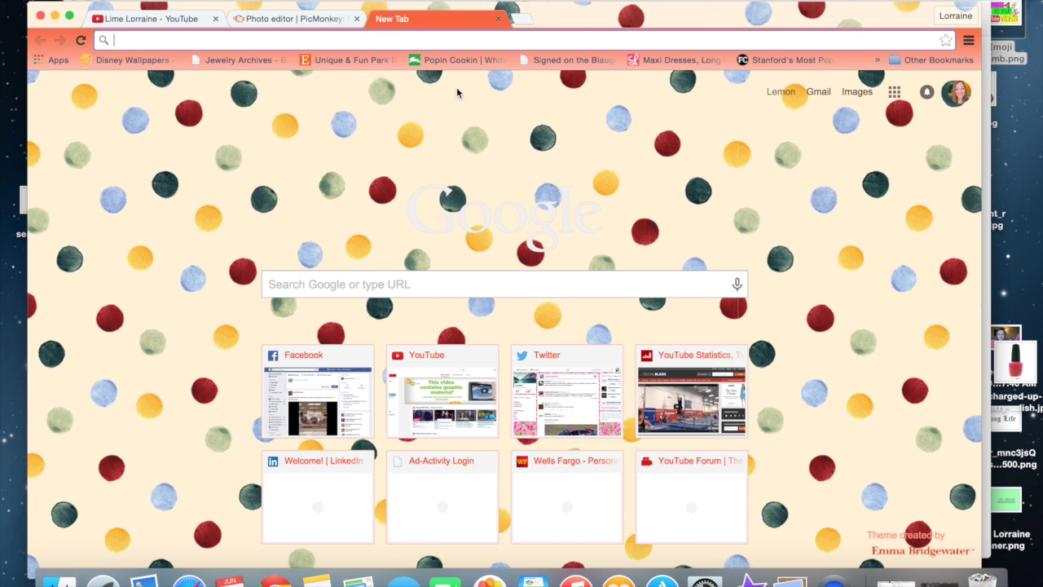
# Step: Go to google.com, search 'poop emoji', and switch to image results
pyautogui.write('google.com/')
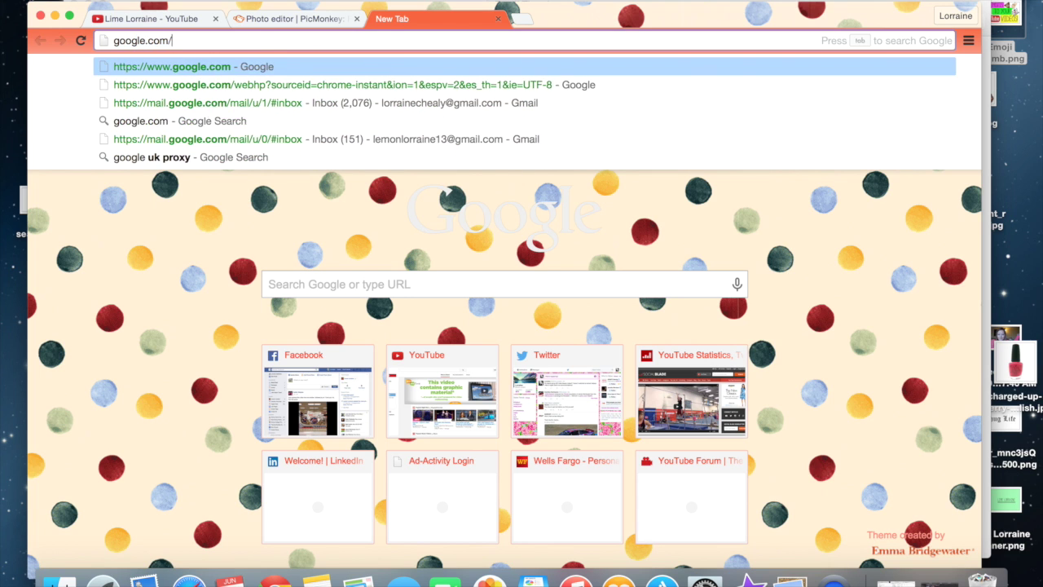
pyautogui.press('Return')
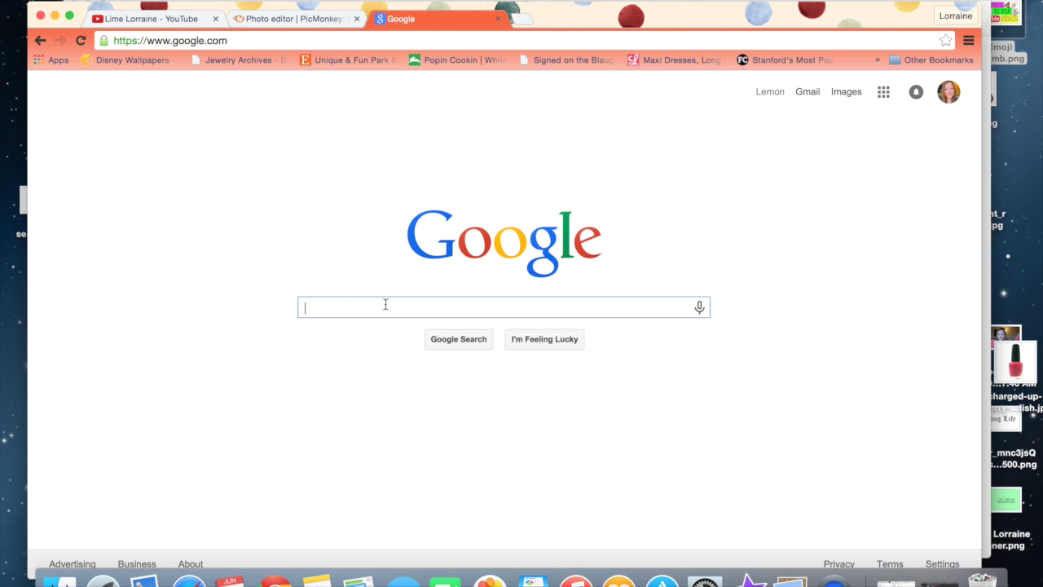
pyautogui.write('poo')
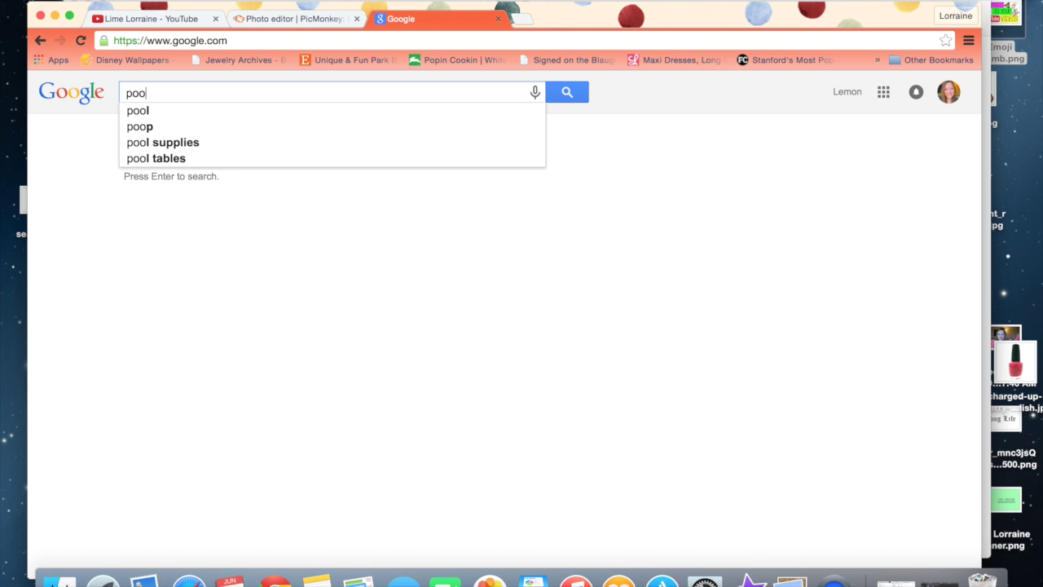
pyautogui.write('p emoji')
pyautogui.press('Return')
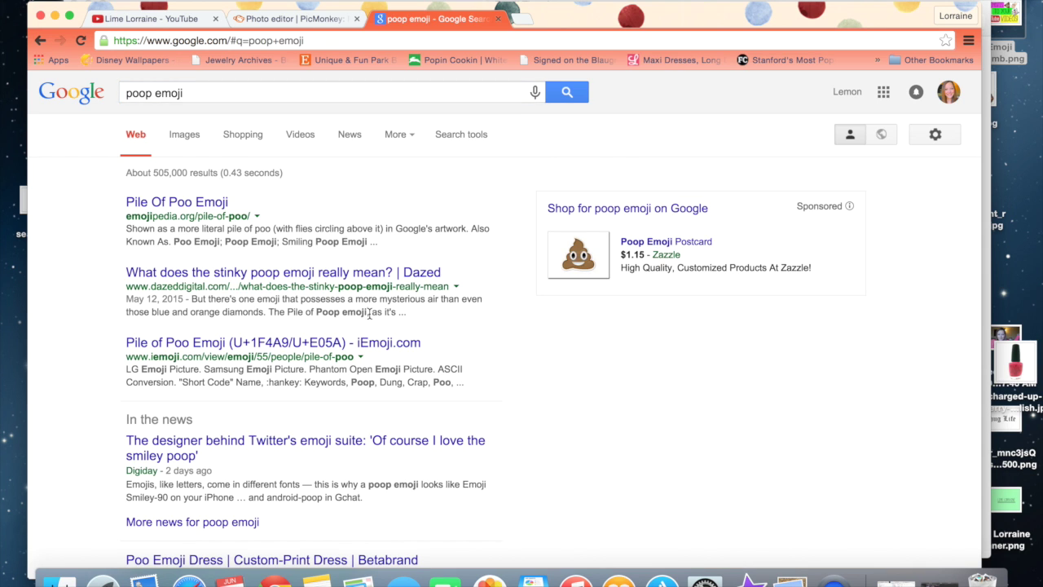
pyautogui.click(178, 147)
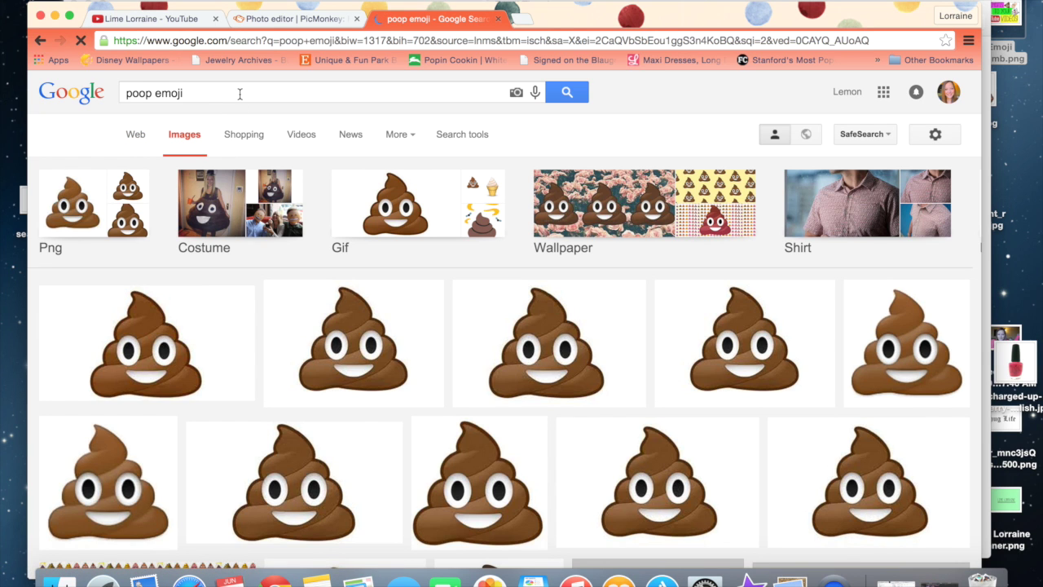
# Step: Refine the image search to 'poop emoji transparent background'
pyautogui.click(240, 93)
pyautogui.write('pn')
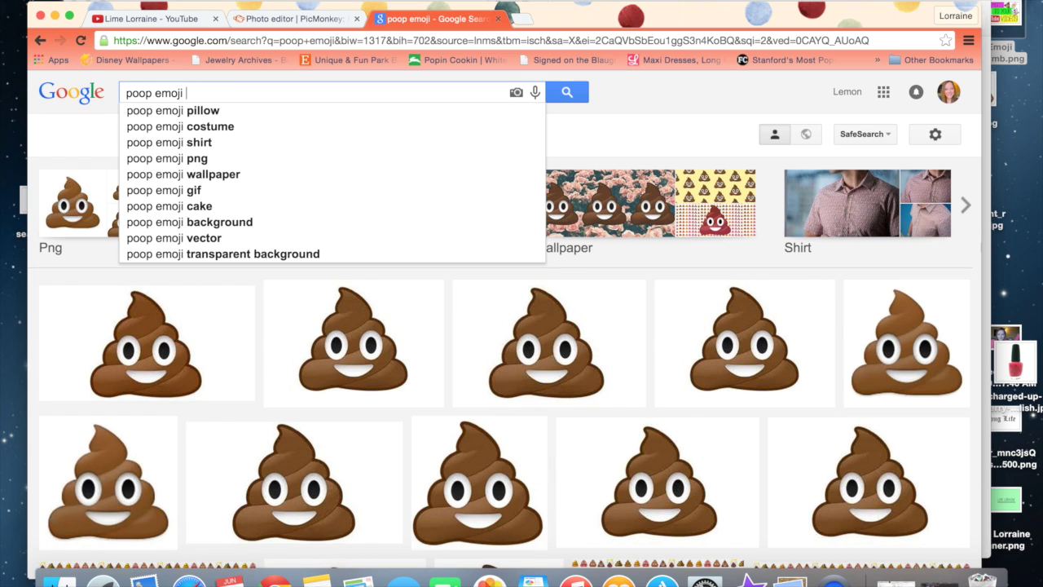
pyautogui.press('BackSpace')
pyautogui.press('BackSpace')
pyautogui.write('t')
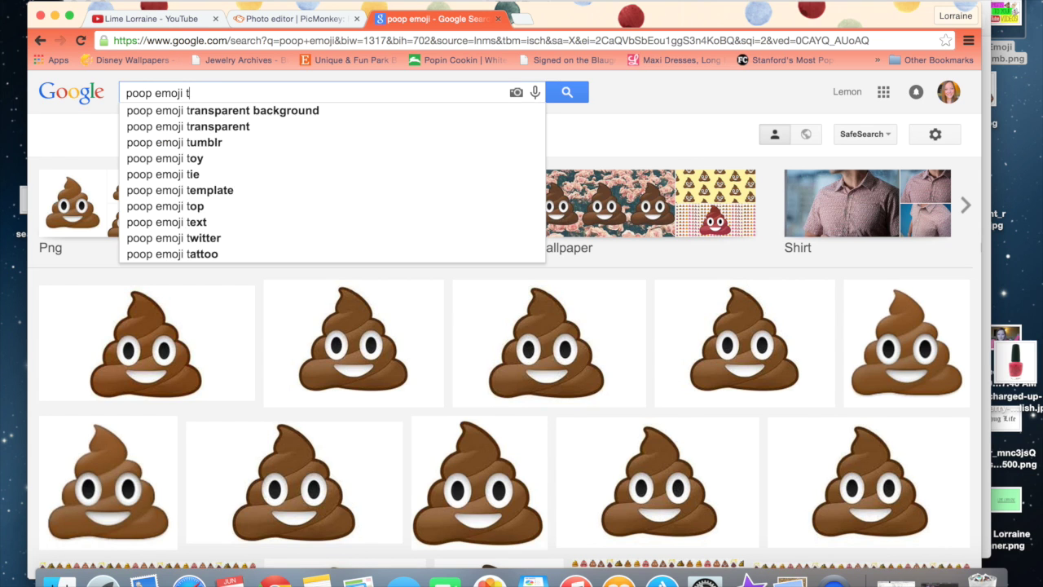
pyautogui.write('ranspare')
pyautogui.press('Down')
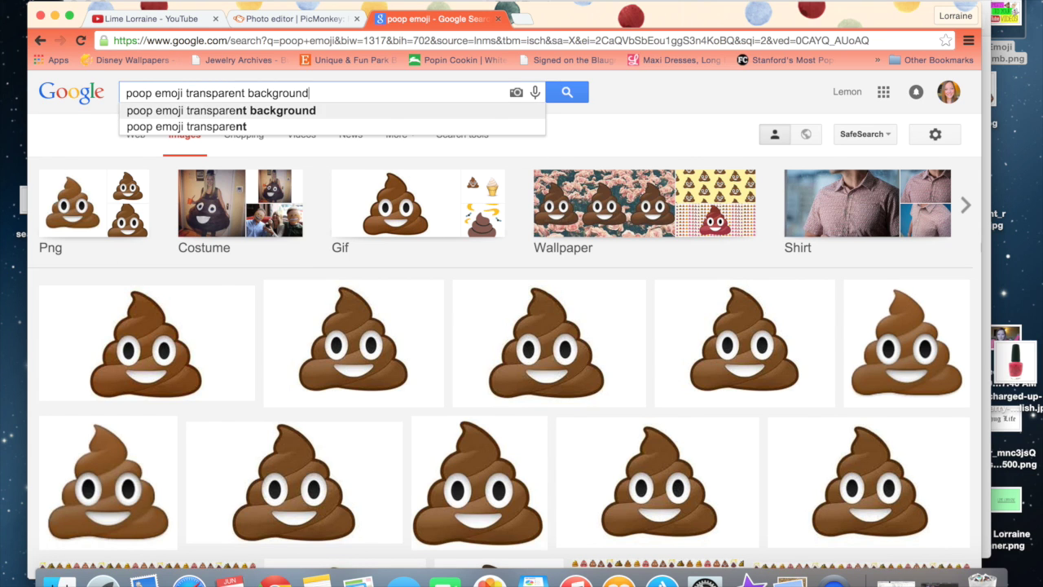
pyautogui.press('Return')
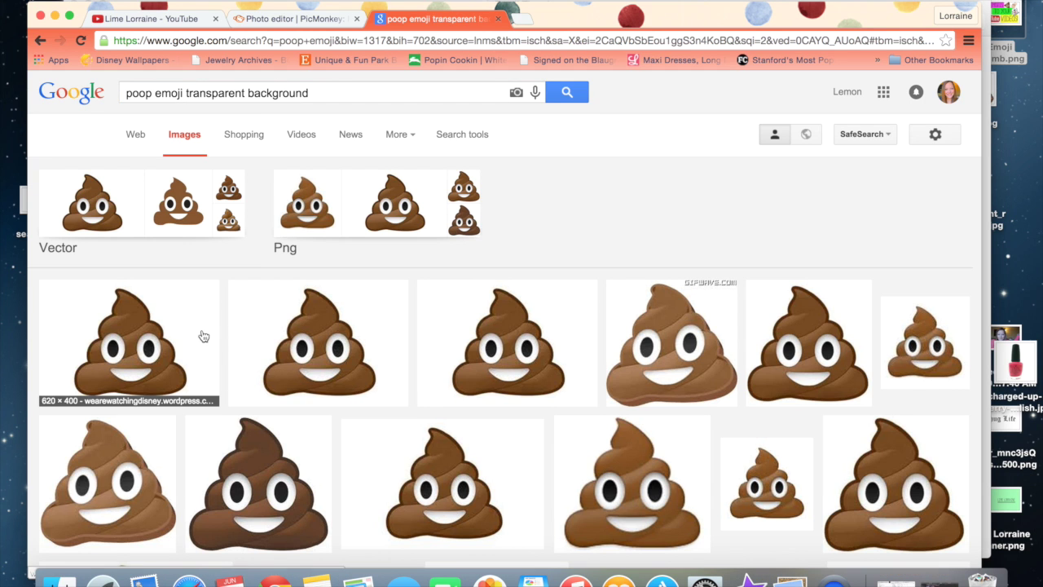
# Step: Drag the first transparent poop emoji image onto the desktop as a PNG file
pyautogui.click(190, 332)
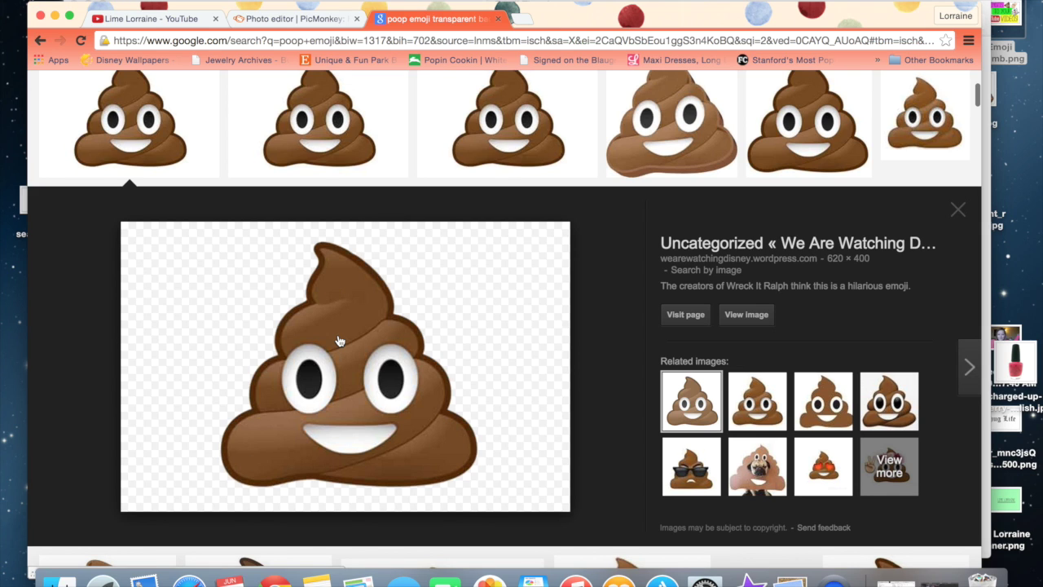
pyautogui.moveTo(340, 341); pyautogui.dragTo(1022, 147)
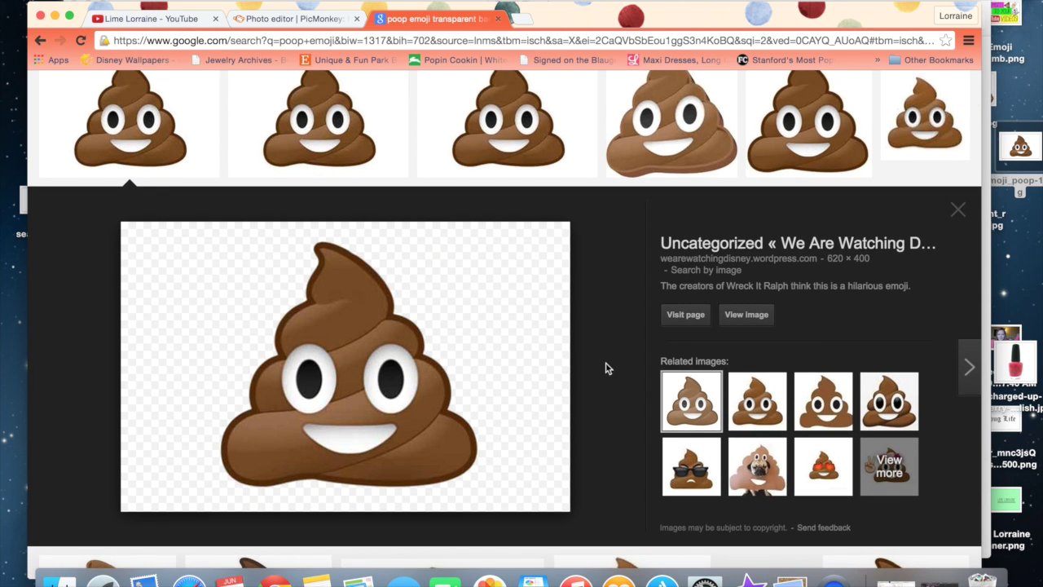
pyautogui.scroll(5, 609, 366)
pyautogui.moveTo(323, 92); pyautogui.dragTo(3, 57)
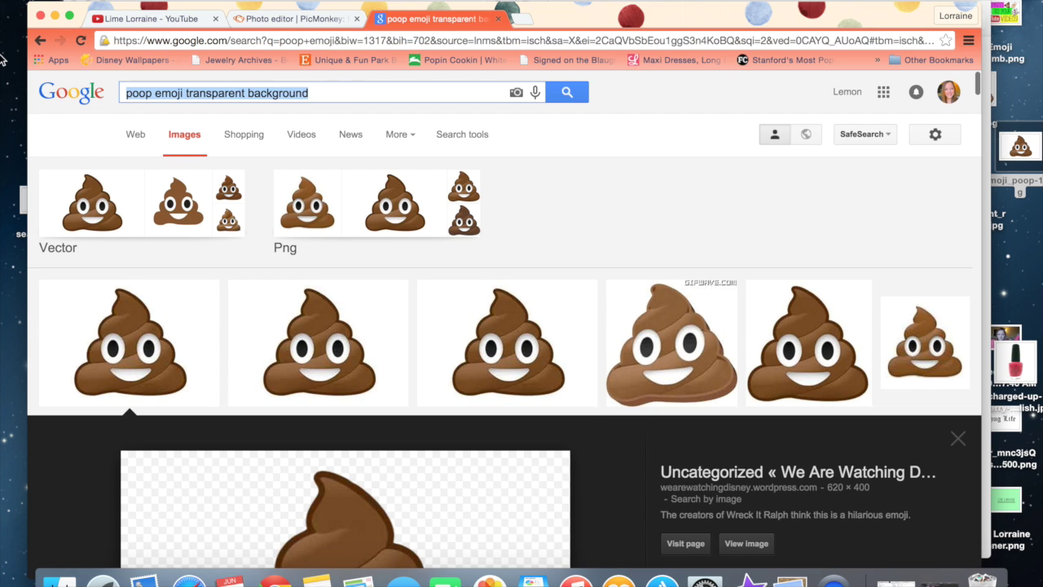
# Step: Replace the query and search Google Images for 'iphone emojis'
pyautogui.write('emoji')
pyautogui.press('BackSpace')
pyautogui.press('BackSpace')
pyautogui.press('BackSpace')
pyautogui.press('BackSpace')
pyautogui.press('BackSpace')
pyautogui.write('iphone im')
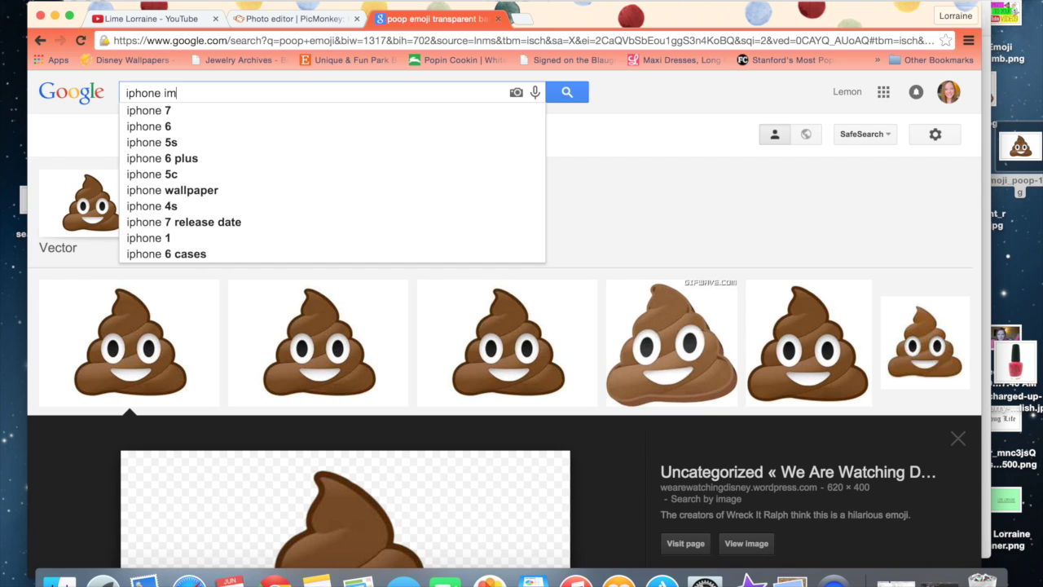
pyautogui.press('BackSpace')
pyautogui.press('BackSpace')
pyautogui.write('emojis')
pyautogui.press('Return')
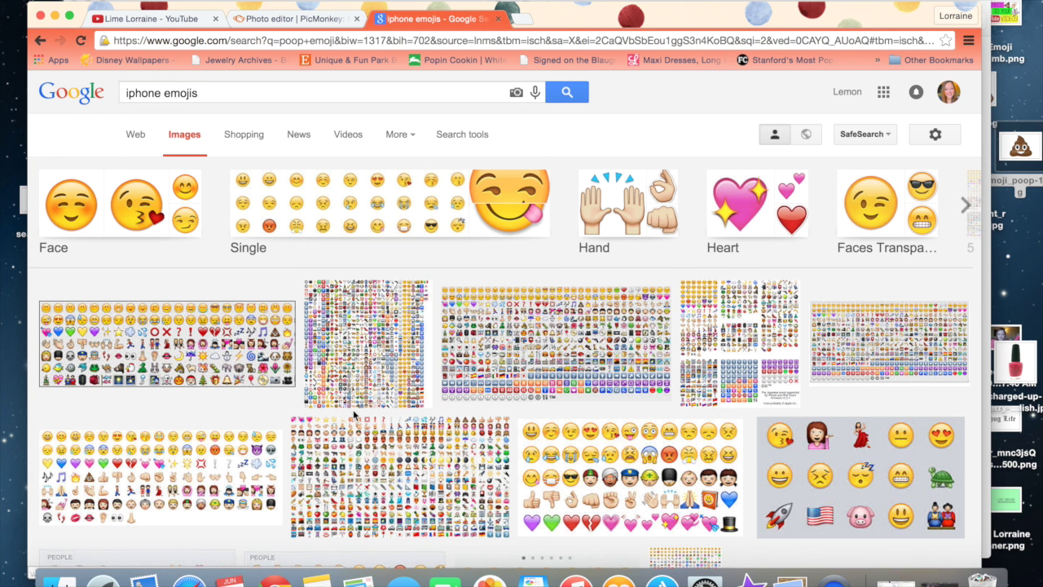
# Step: Refine the search to 'iphone emojis transparent' and preview the ghost emoji
pyautogui.scroll(-3, 353, 409)
pyautogui.scroll(3, 353, 409)
pyautogui.click(258, 94)
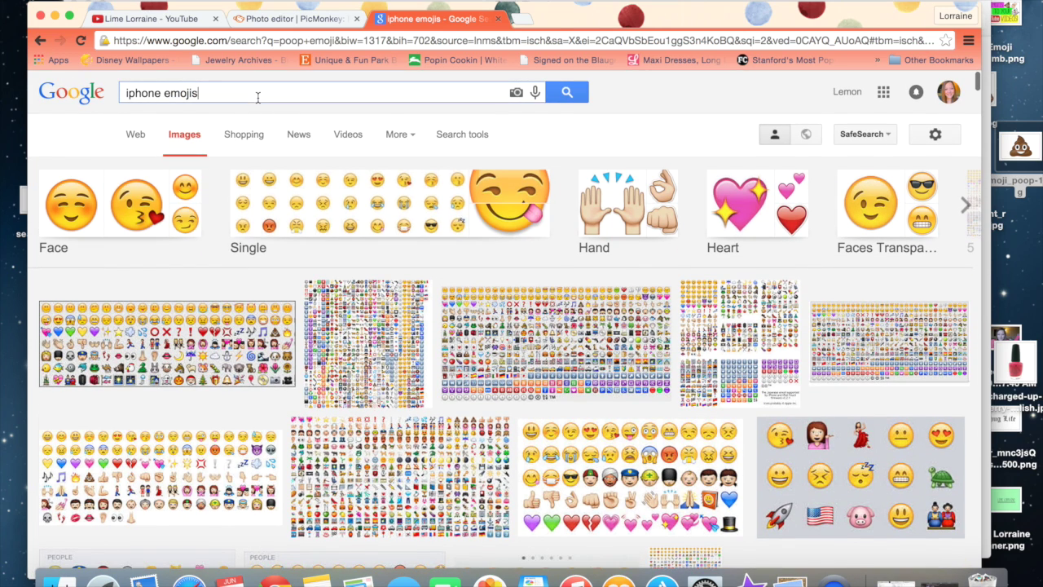
pyautogui.write('transparent')
pyautogui.press('Return')
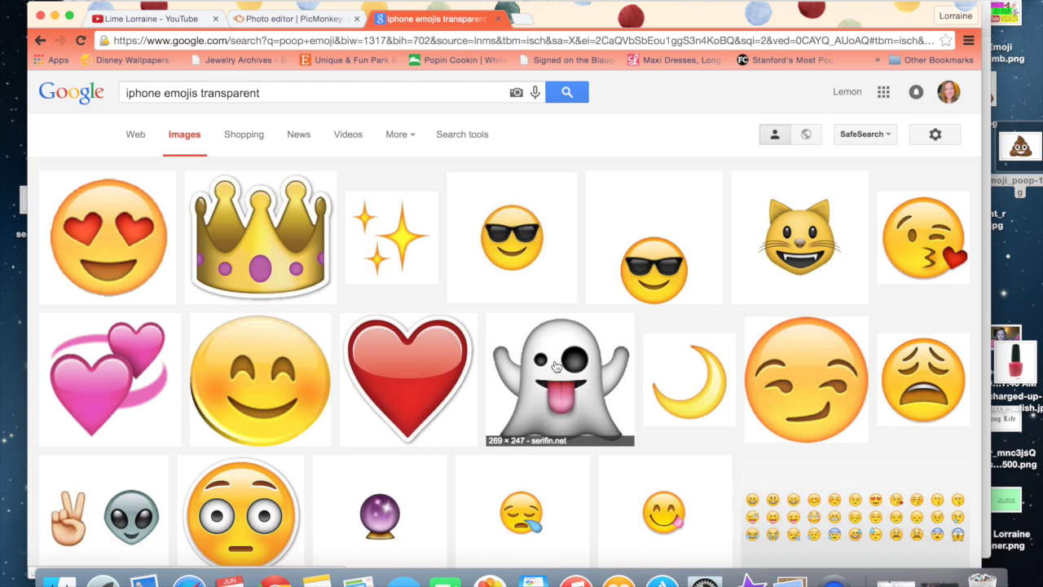
pyautogui.click(554, 365)
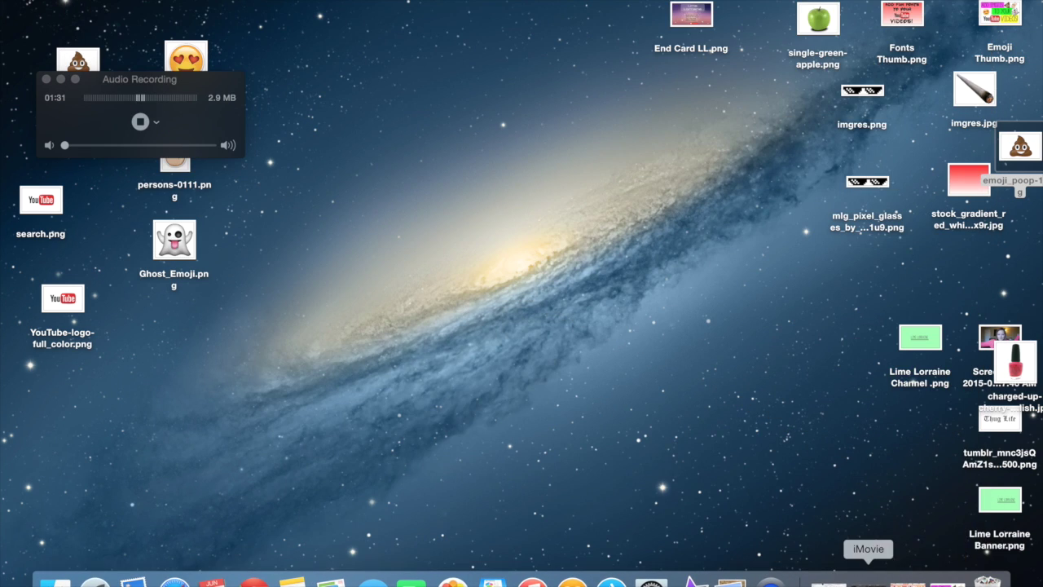
# Step: Switch to iMovie and import emoji_poop.png from the Desktop into the 1-4-15 event
pyautogui.click(867, 580)
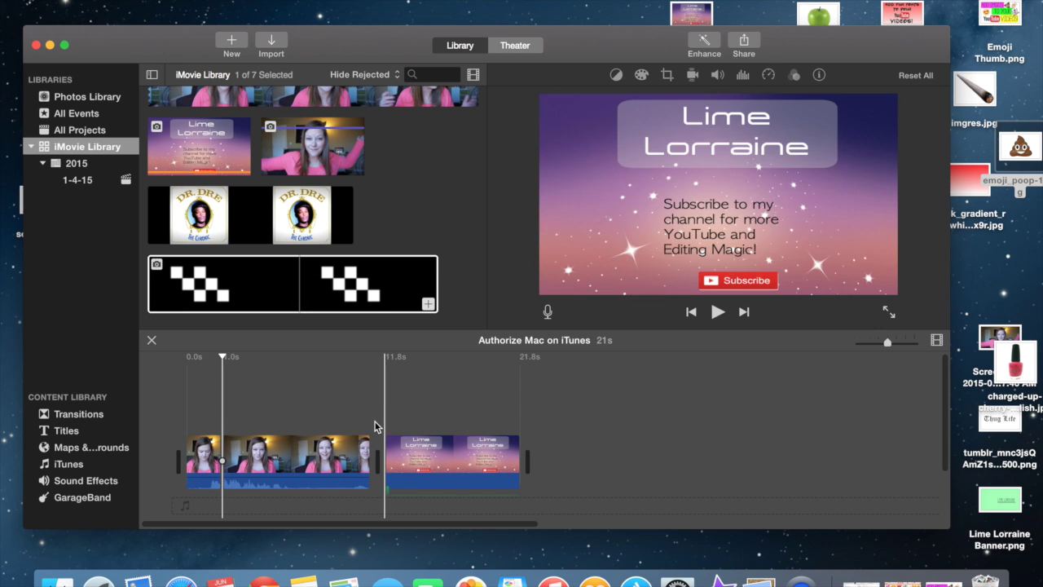
pyautogui.scroll(-1, 445, 210)
pyautogui.scroll(10, 445, 211)
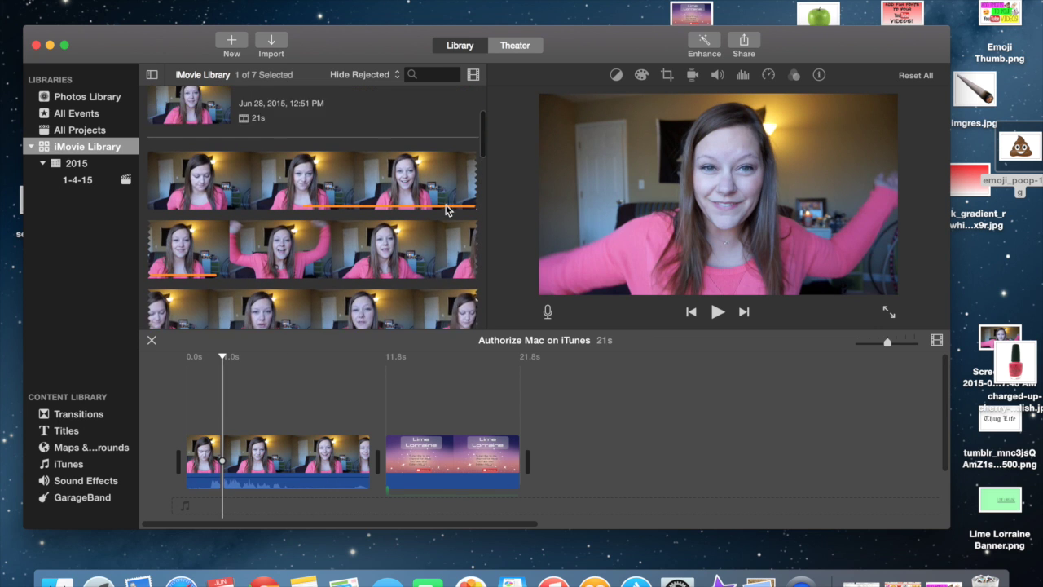
pyautogui.click(270, 45)
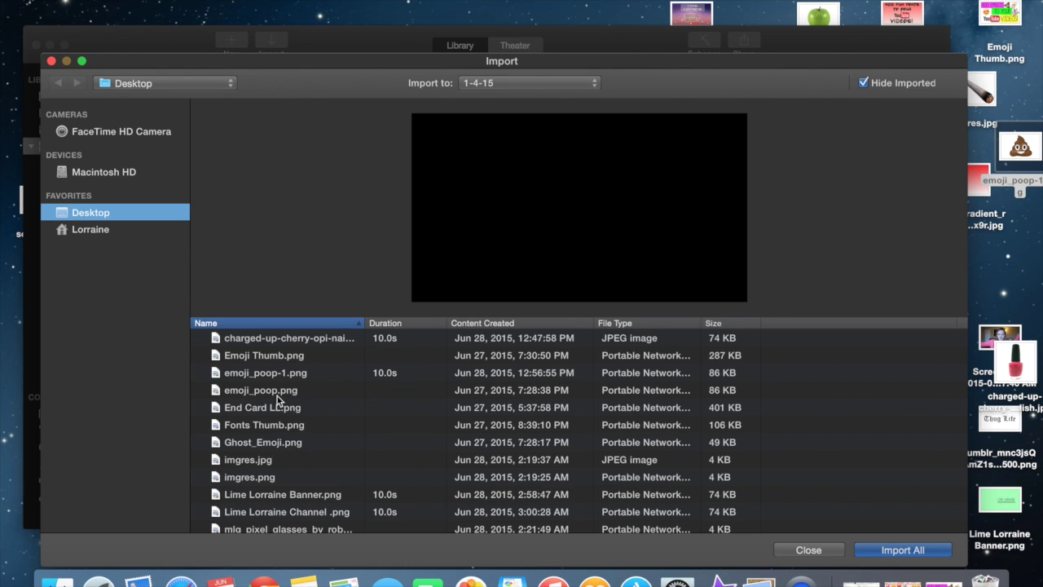
pyautogui.click(276, 393)
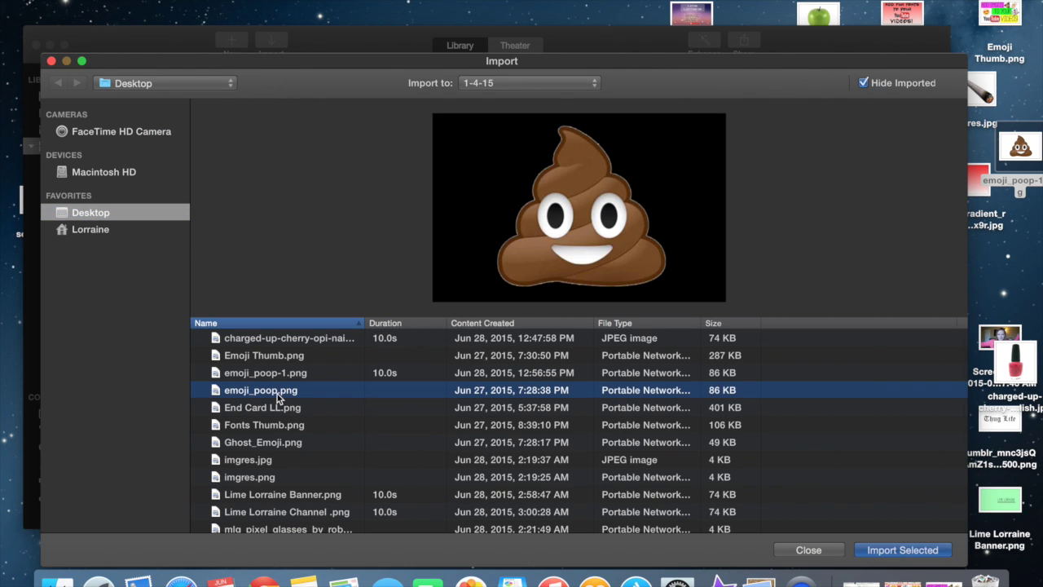
pyautogui.click(902, 550)
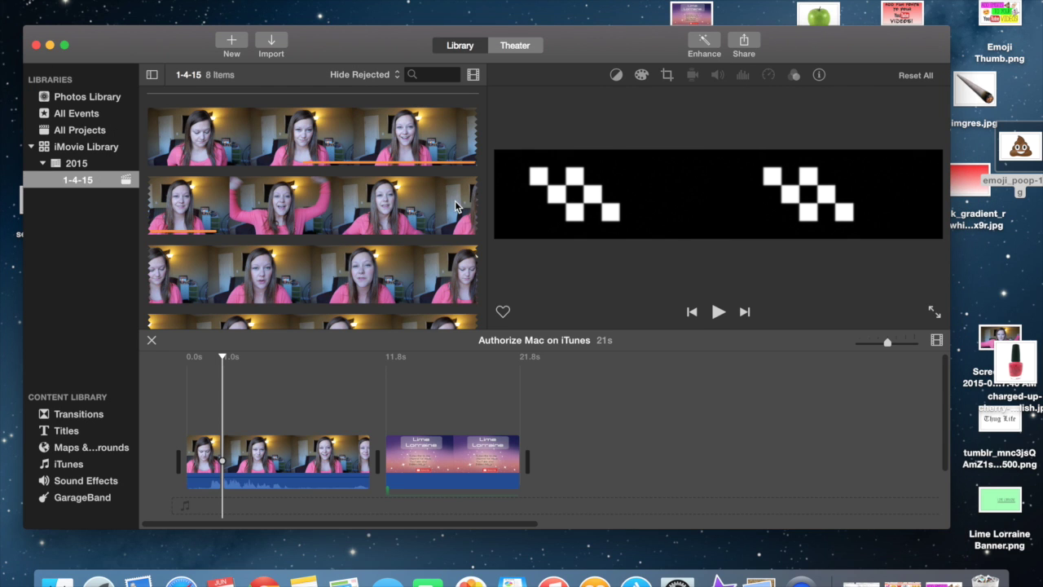
# Step: Drag the poop emoji image above the first talking-head clip as a 4.0s overlay
pyautogui.scroll(-5, 430, 233)
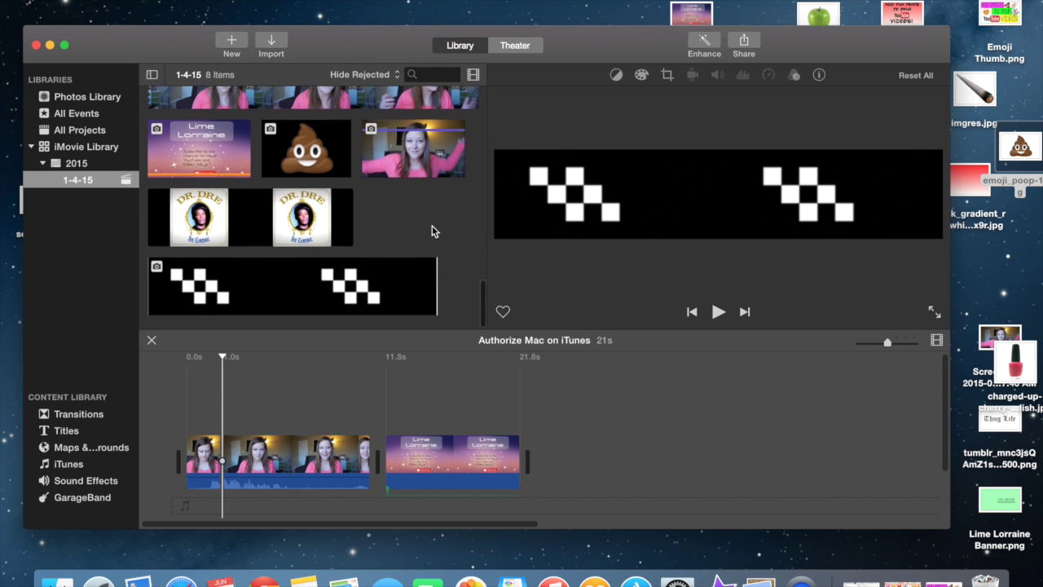
pyautogui.click(317, 183)
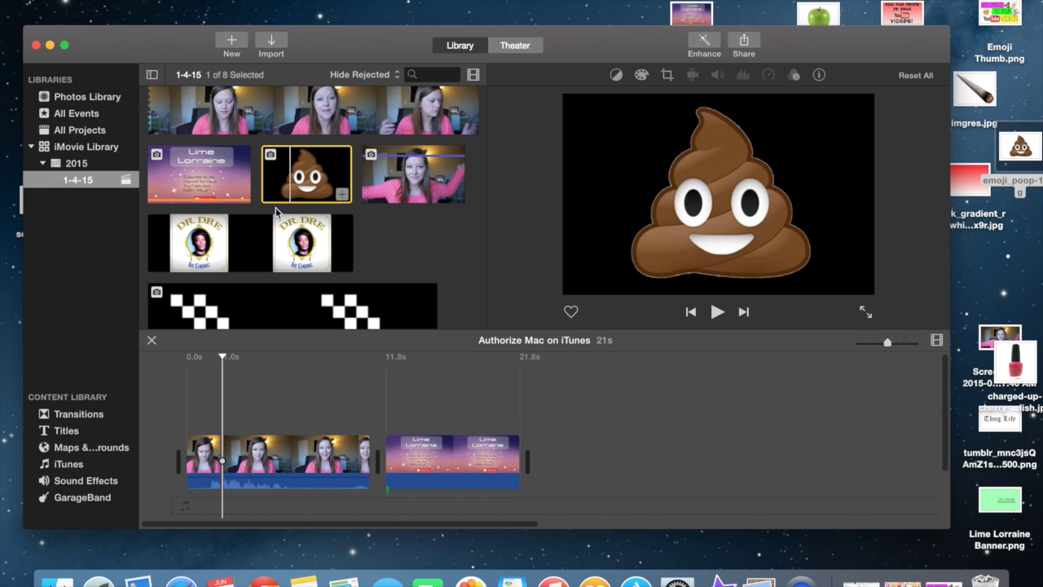
pyautogui.moveTo(275, 212); pyautogui.dragTo(184, 416)
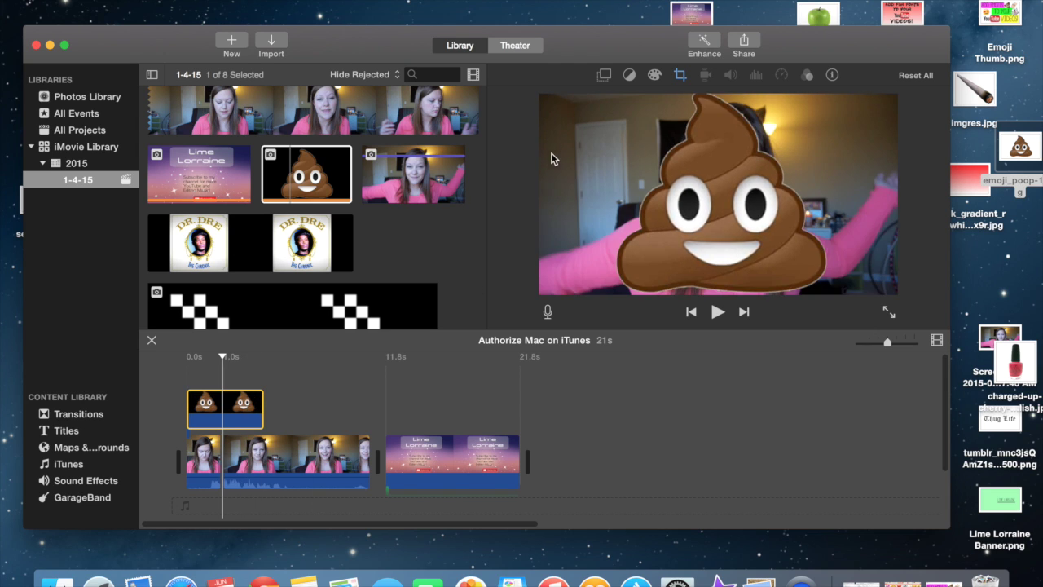
# Step: Set the emoji overlay to Picture in Picture with Fit cropping
pyautogui.click(242, 375)
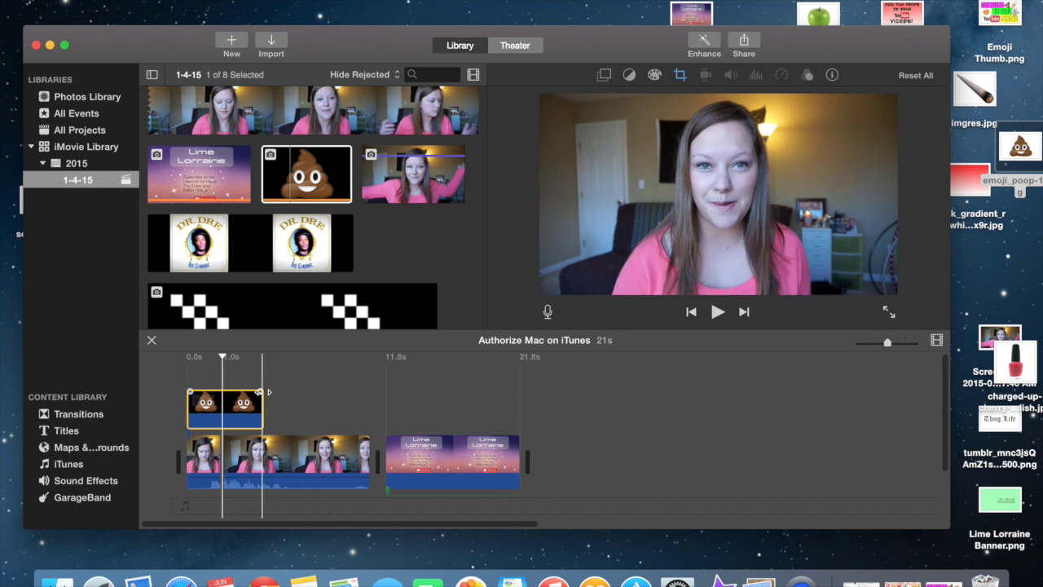
pyautogui.click(604, 75)
pyautogui.click(596, 101)
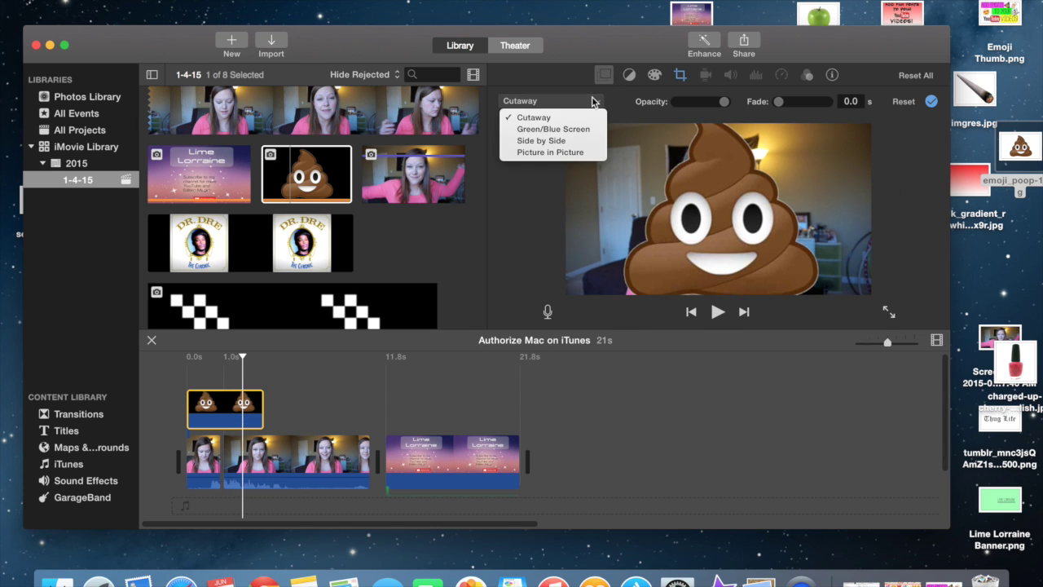
pyautogui.click(582, 153)
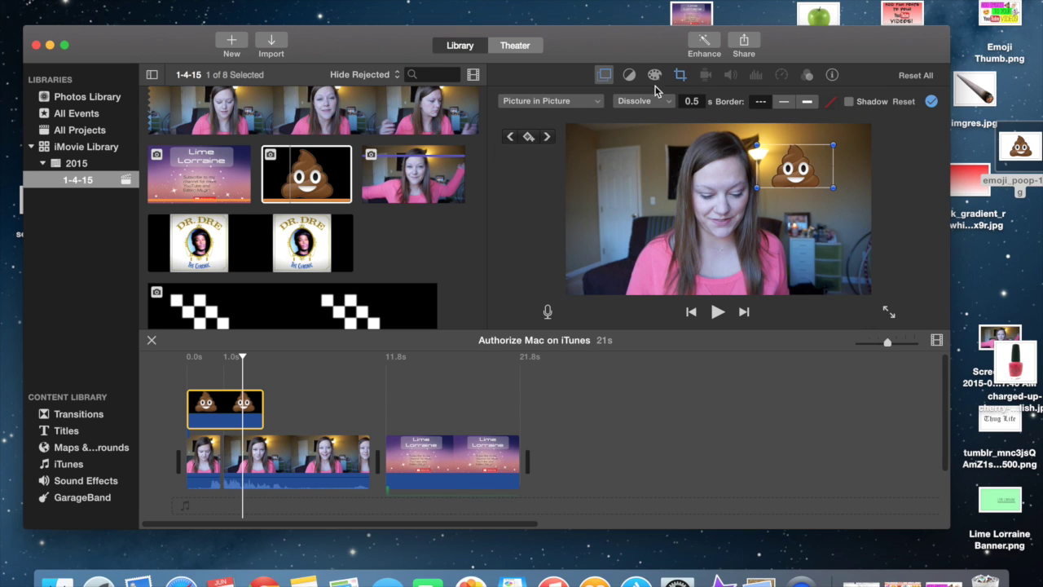
pyautogui.click(681, 75)
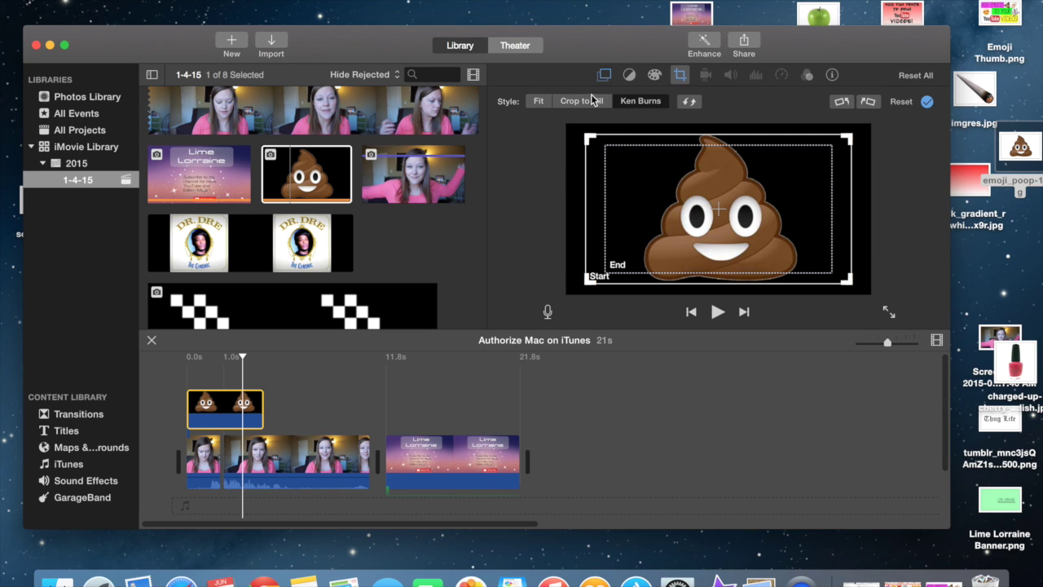
pyautogui.click(539, 101)
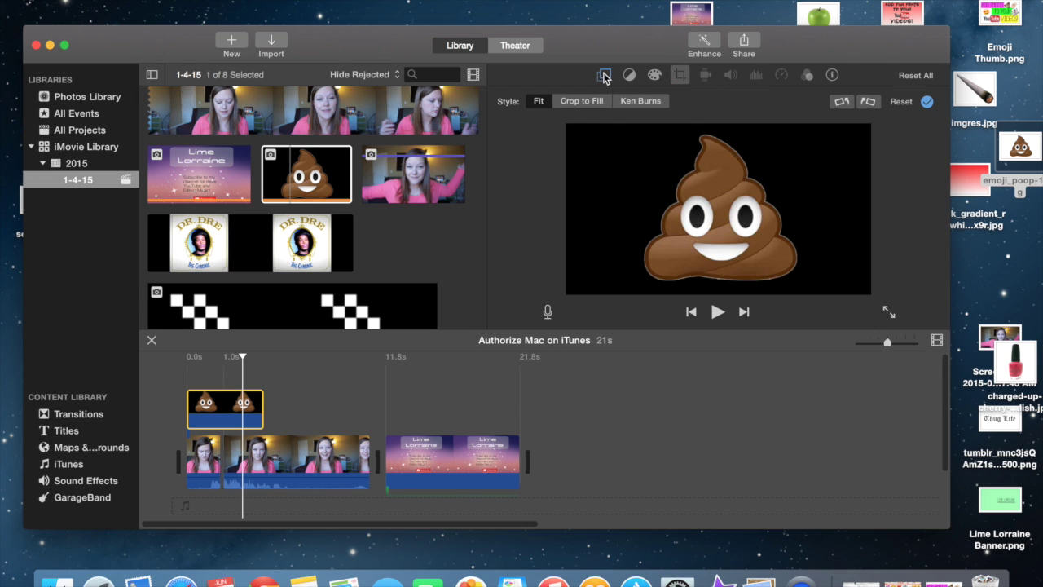
# Step: Shrink the emoji inset and move it into the video's upper-right corner
pyautogui.click(604, 75)
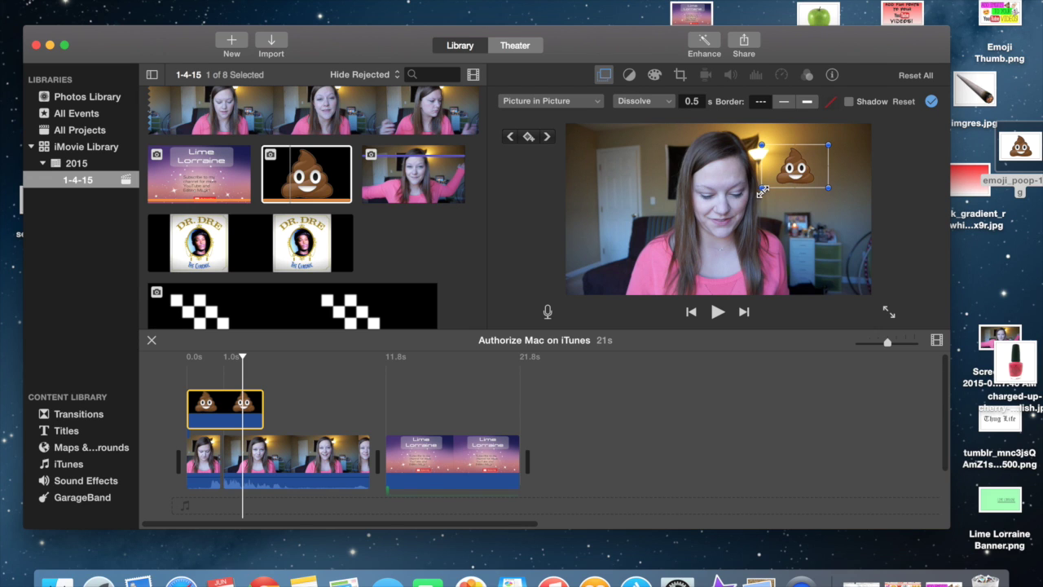
pyautogui.moveTo(763, 191); pyautogui.dragTo(768, 186)
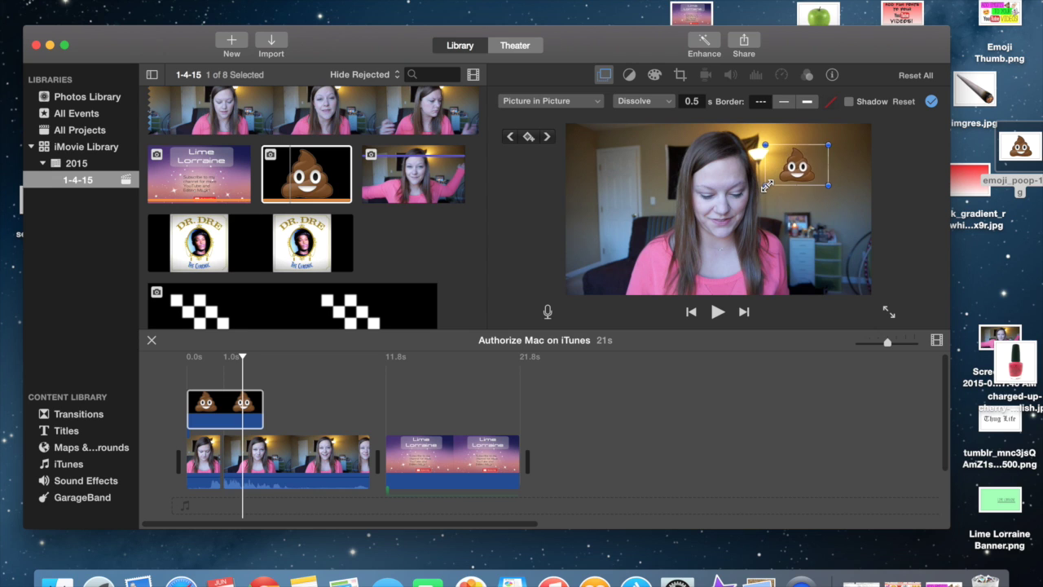
pyautogui.moveTo(799, 175); pyautogui.dragTo(836, 162)
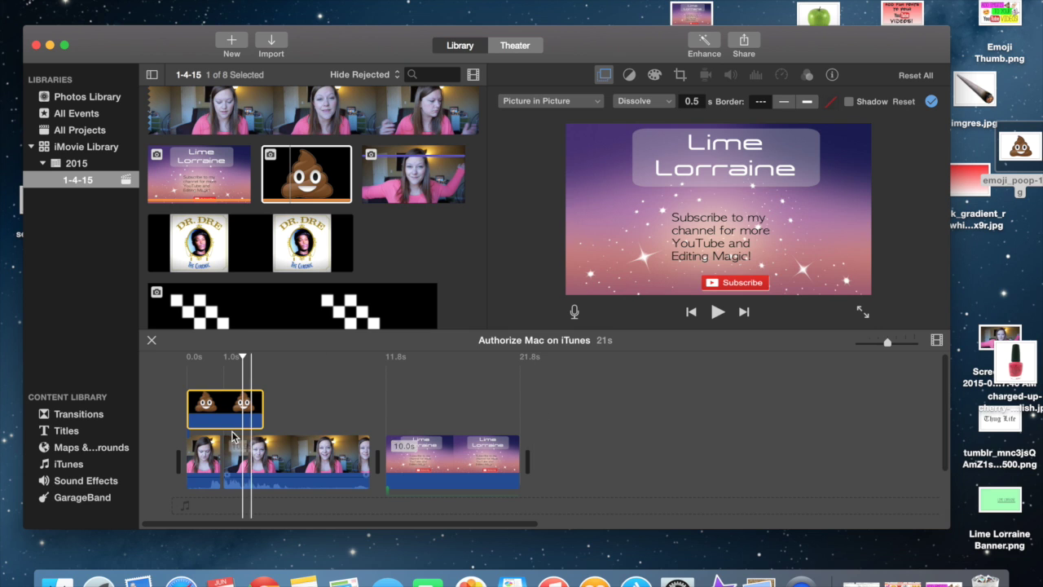
# Step: Preview the project, then trim the emoji overlay from 4.0s to about 1.7s
pyautogui.click(185, 381)
pyautogui.press('space')
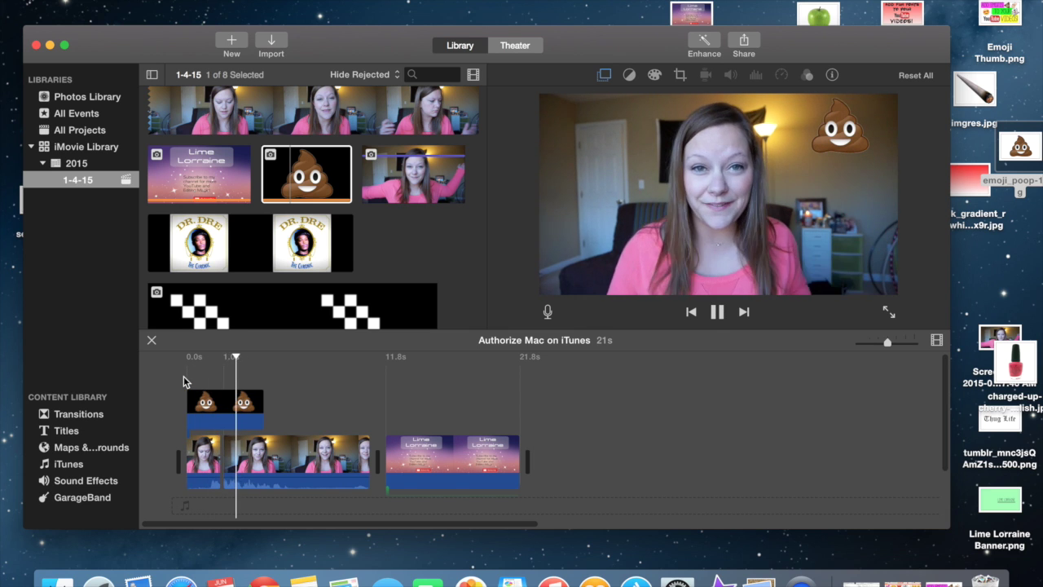
pyautogui.press('space')
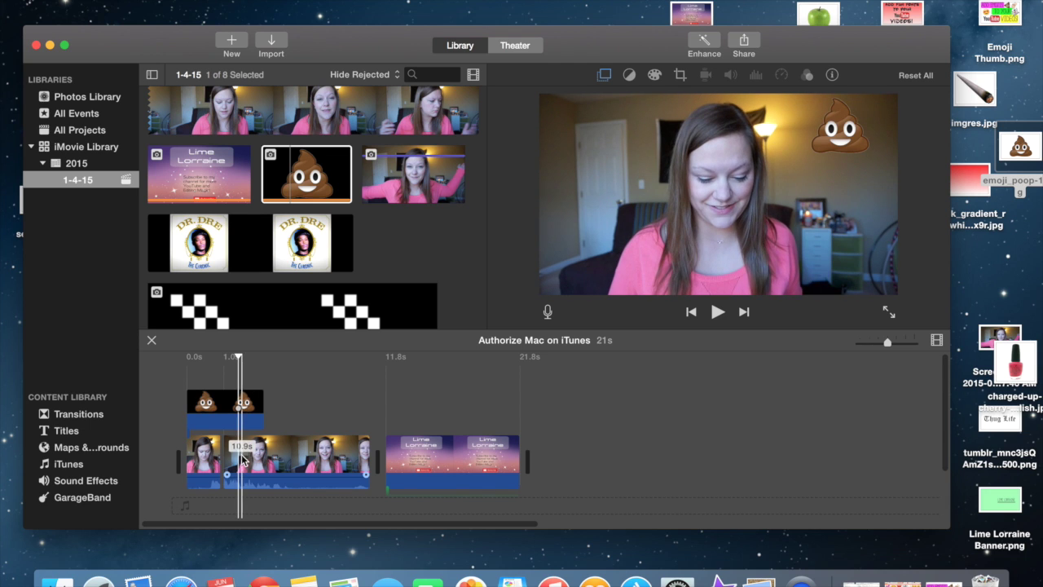
pyautogui.moveTo(264, 399); pyautogui.dragTo(229, 398)
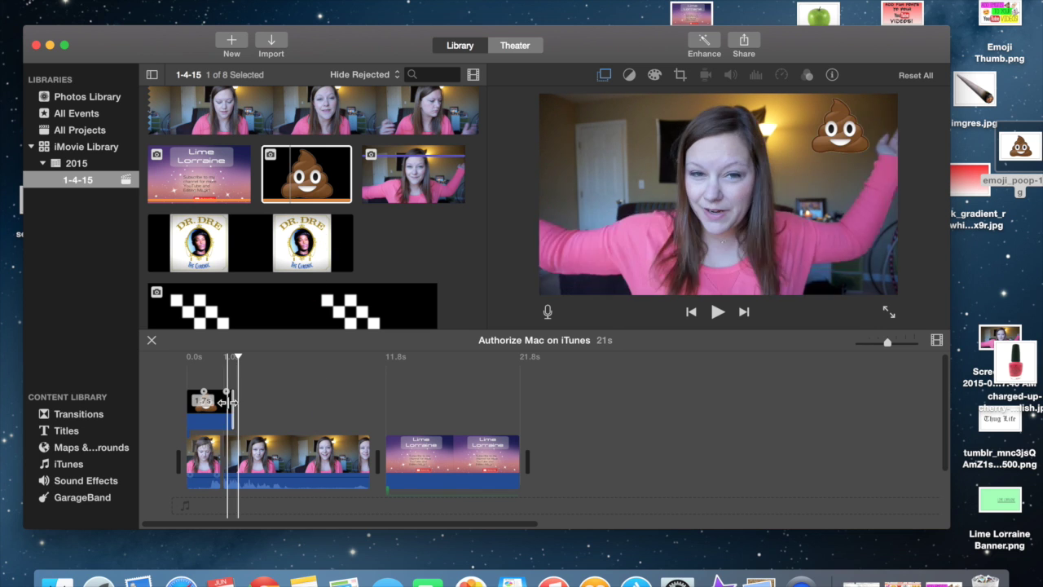